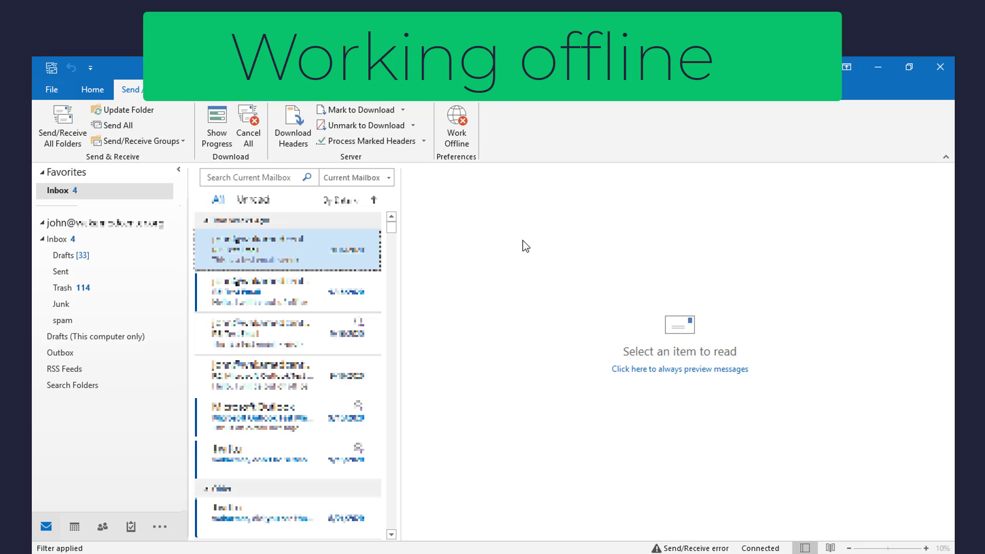
# Toggle Work Offline on, then off again to bring Outlook back online
pyautogui.click(455, 139)
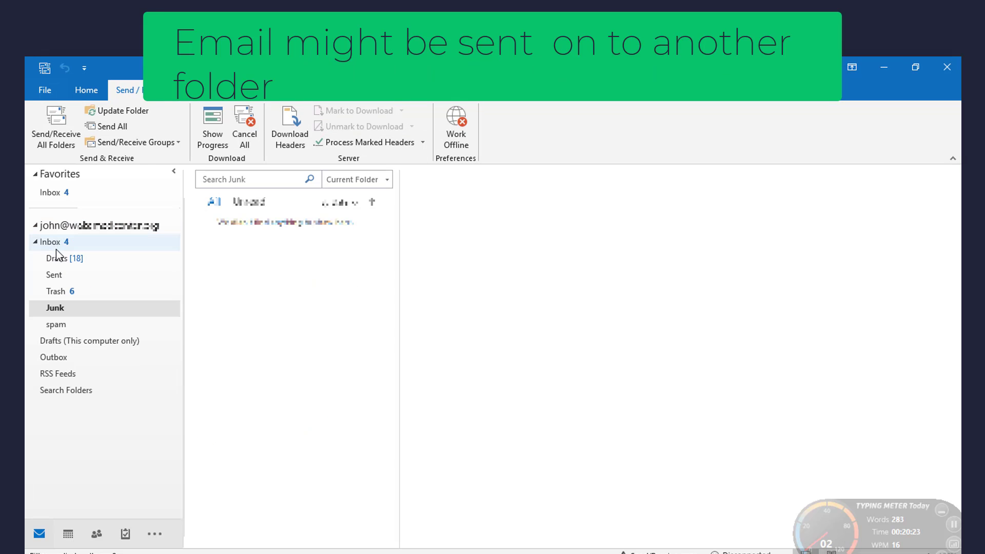
pyautogui.click(56, 248)
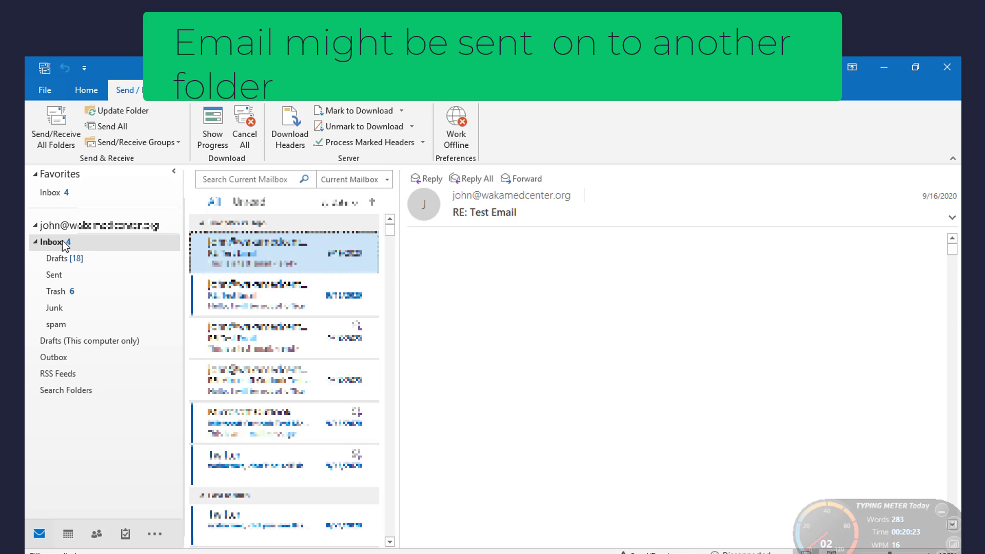
# Check the Junk, spam and Outbox folders and return to Junk
pyautogui.click(55, 309)
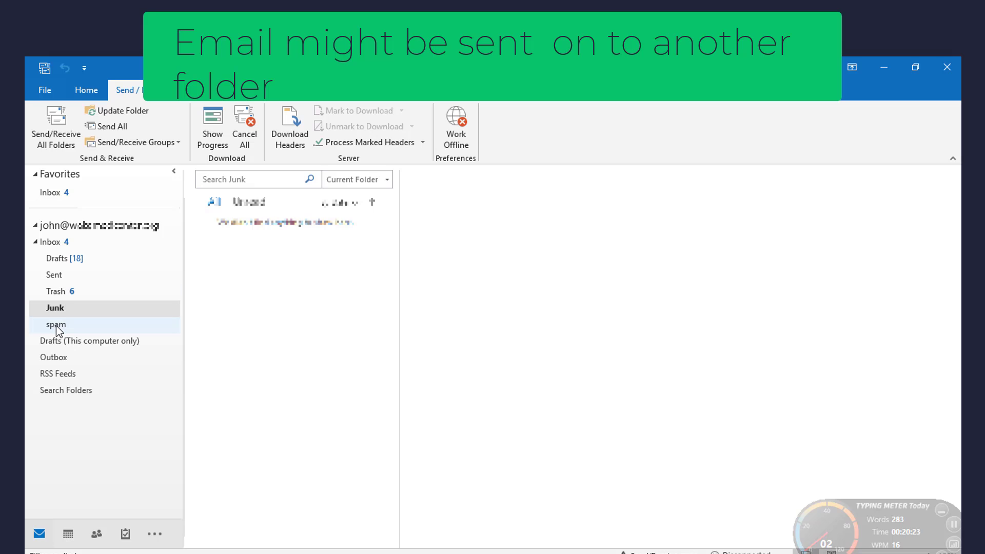
pyautogui.click(55, 327)
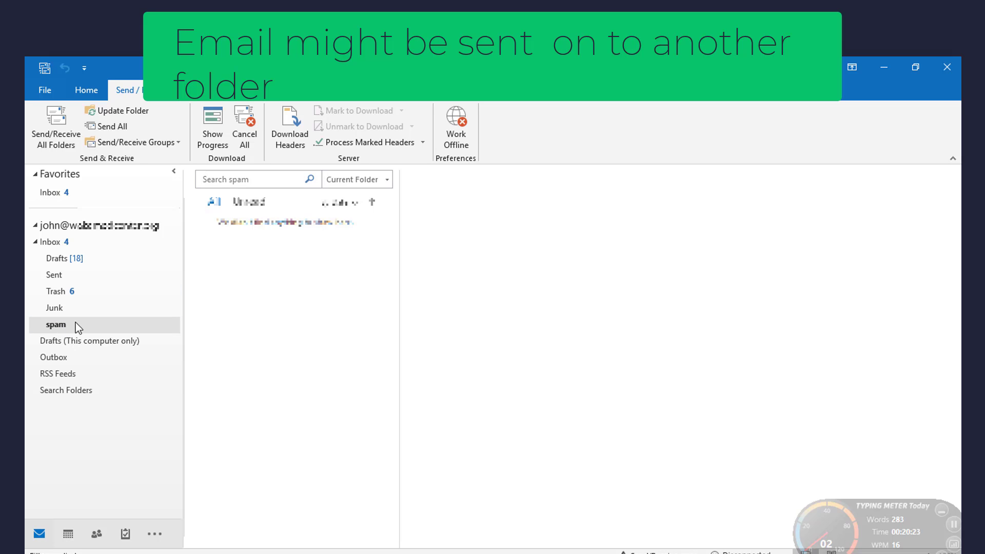
pyautogui.click(61, 359)
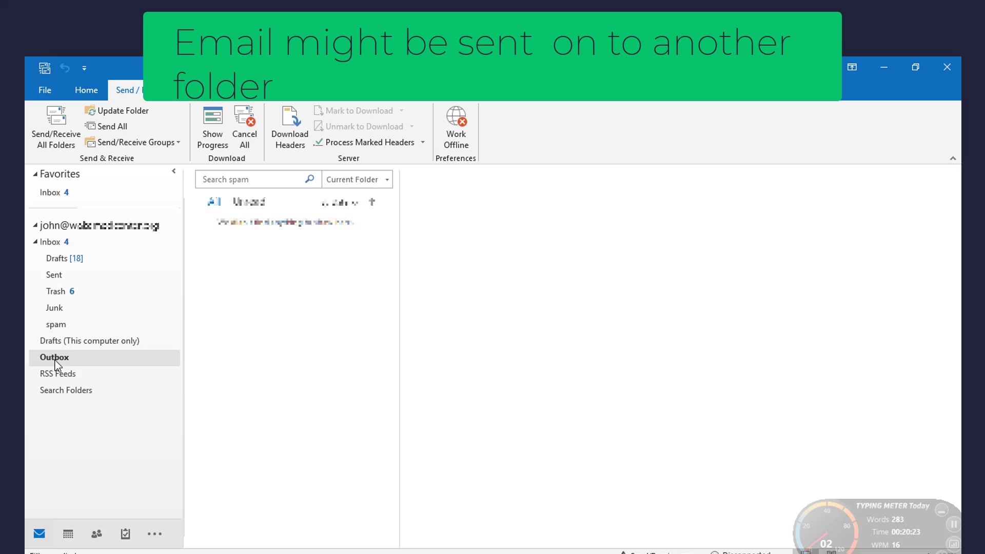
pyautogui.click(54, 312)
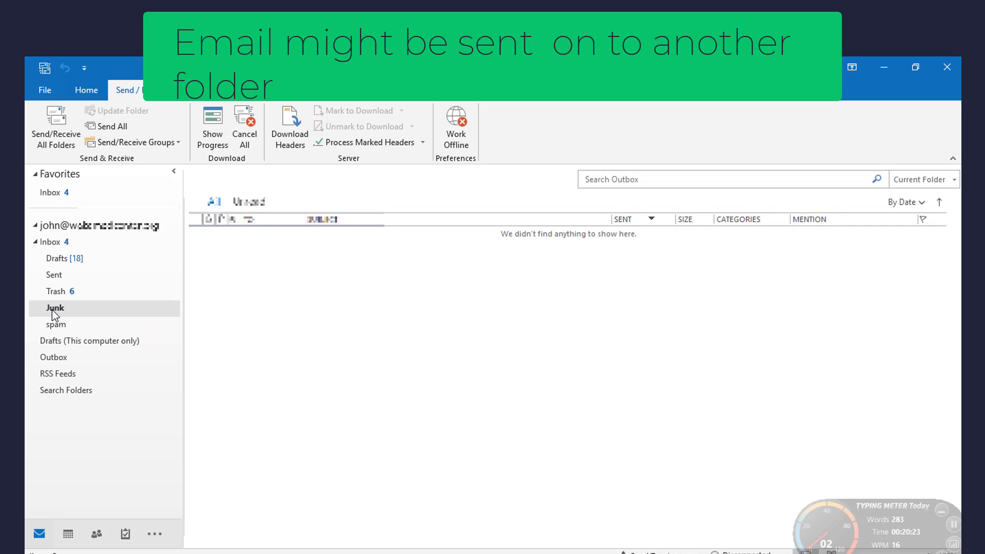
# Collapse and re-expand the Inbox folder tree, viewing the account summary
pyautogui.click(35, 242)
pyautogui.press('Left')
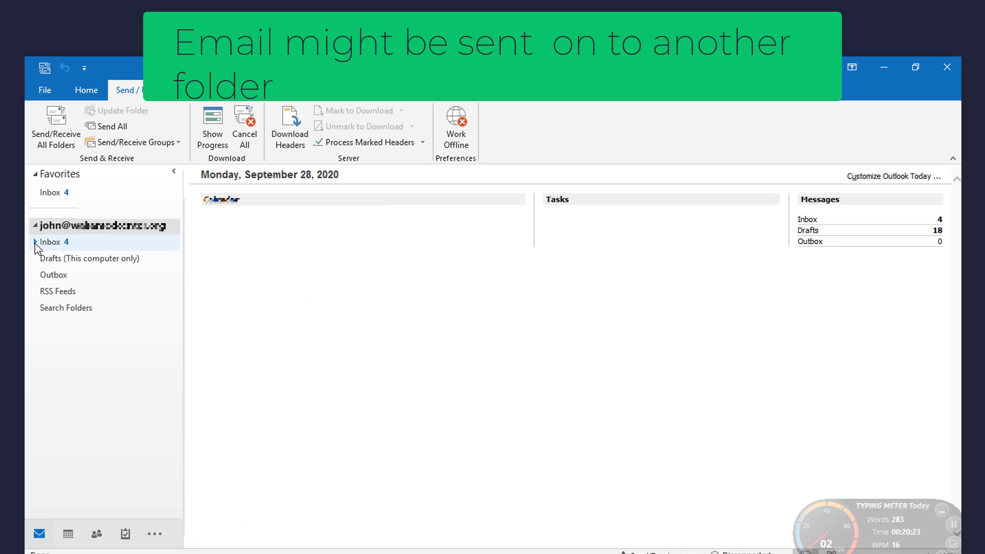
pyautogui.click(35, 242)
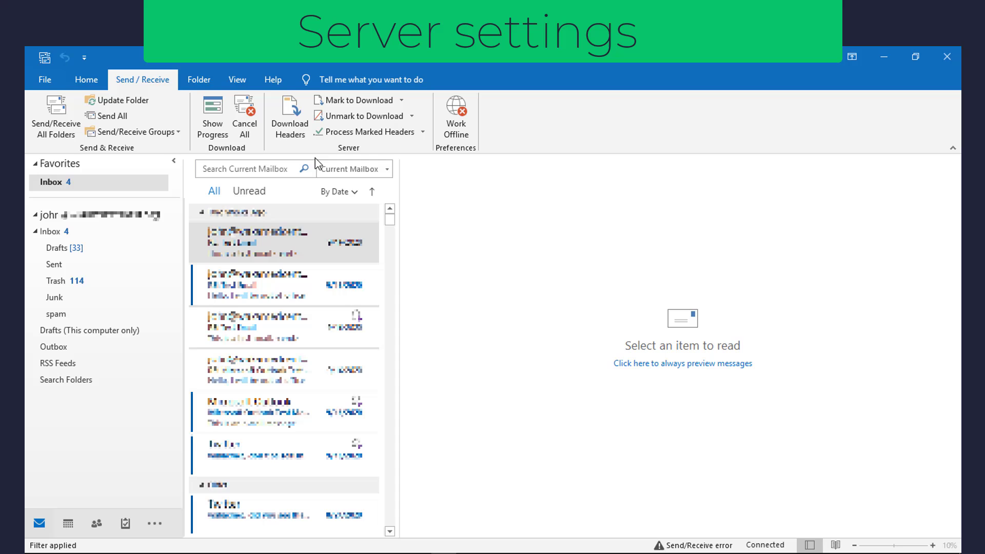
# Open the IMAP account's Server Settings via File > Account Settings
pyautogui.click(42, 81)
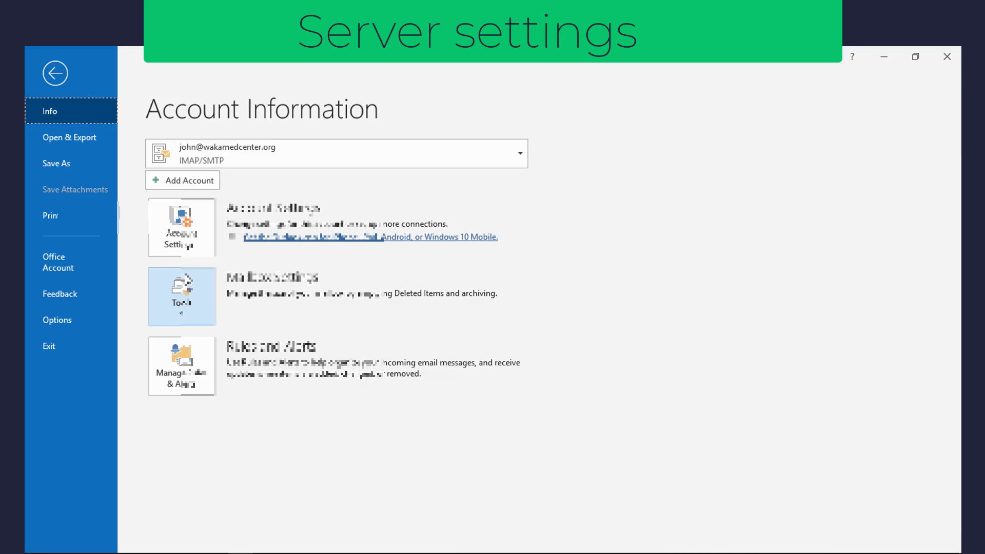
pyautogui.click(195, 249)
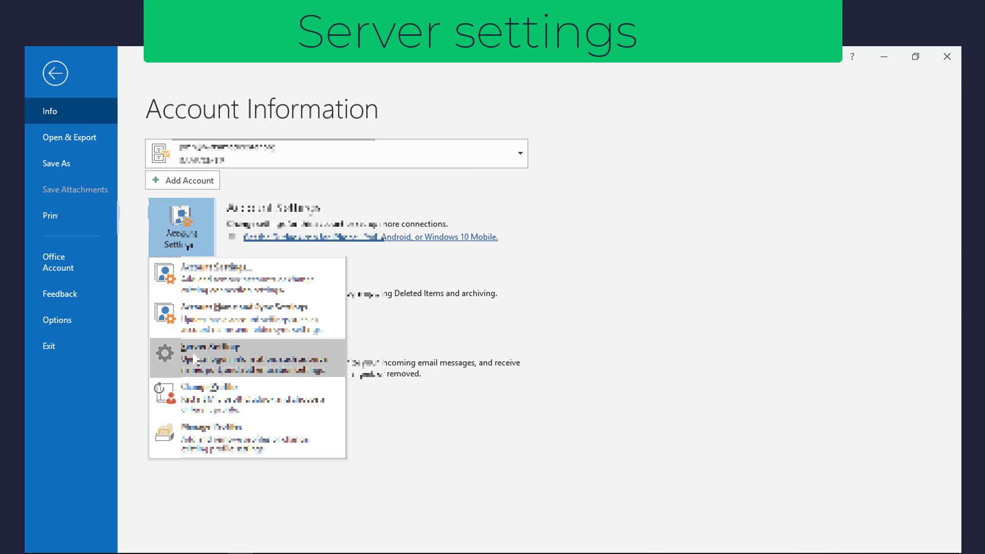
pyautogui.click(204, 358)
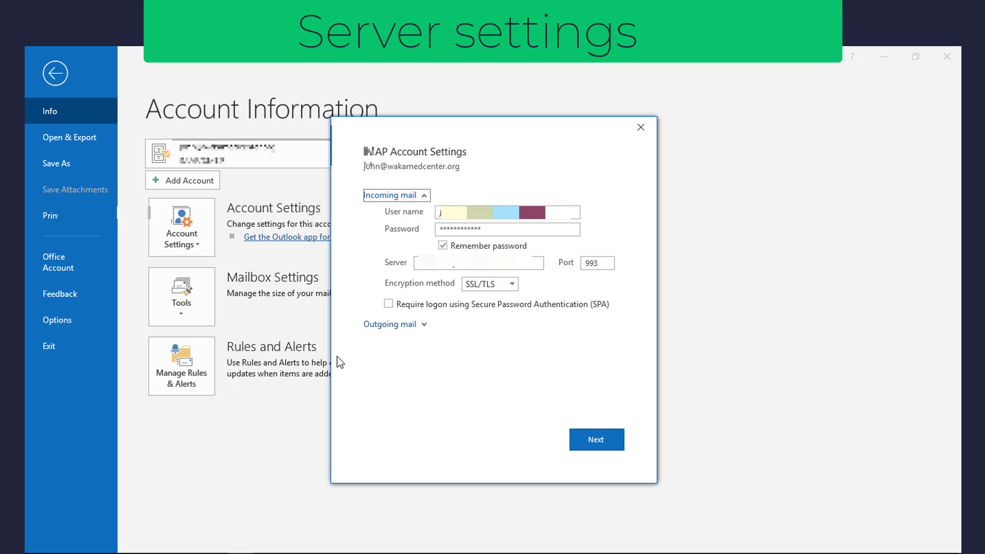
# Inspect incoming and outgoing server addresses, selecting incoming port 993
pyautogui.click(424, 325)
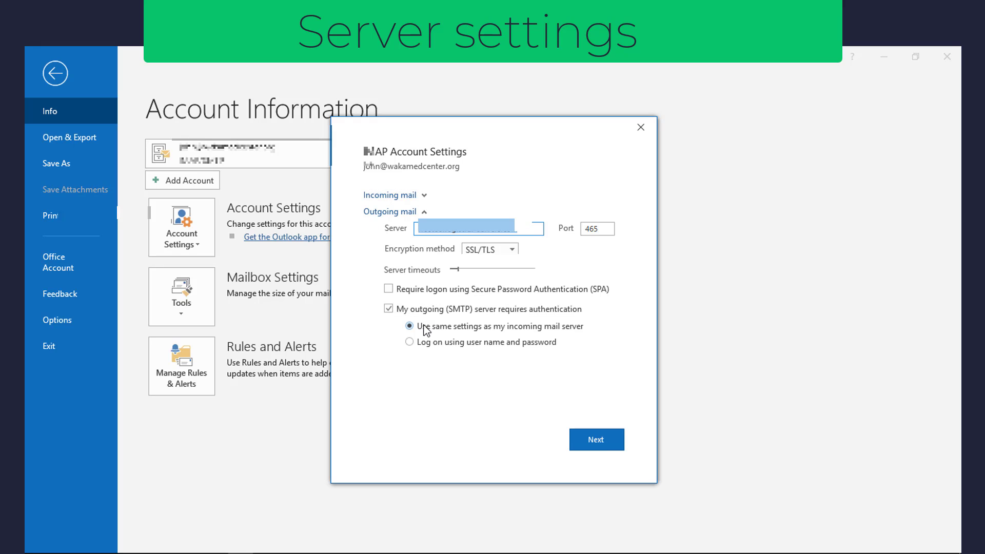
pyautogui.click(425, 195)
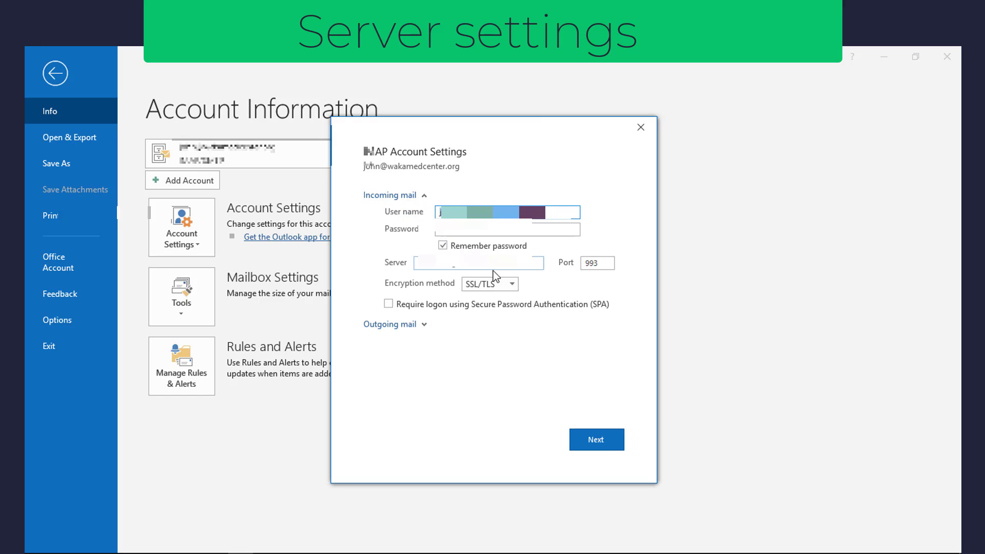
pyautogui.moveTo(515, 263); pyautogui.dragTo(383, 260)
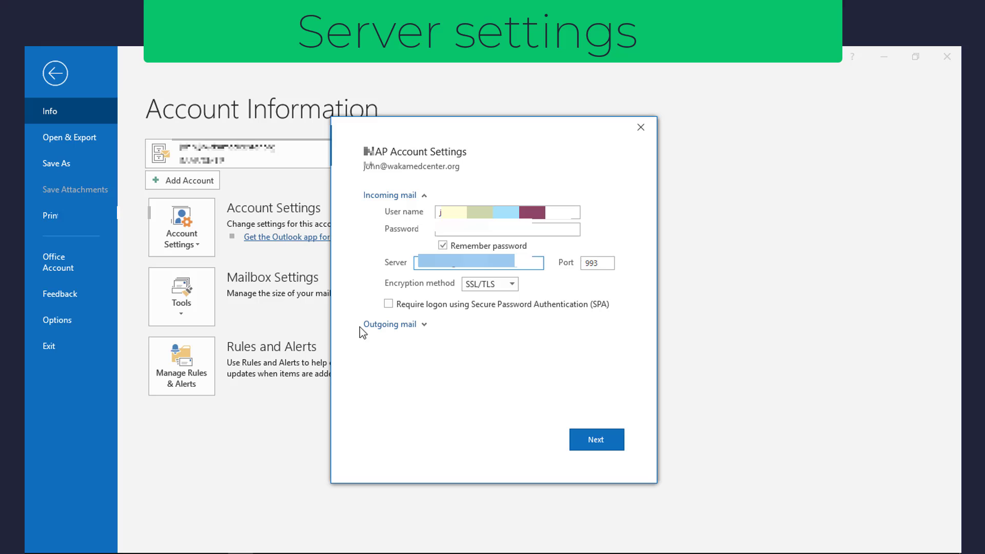
pyautogui.click(423, 325)
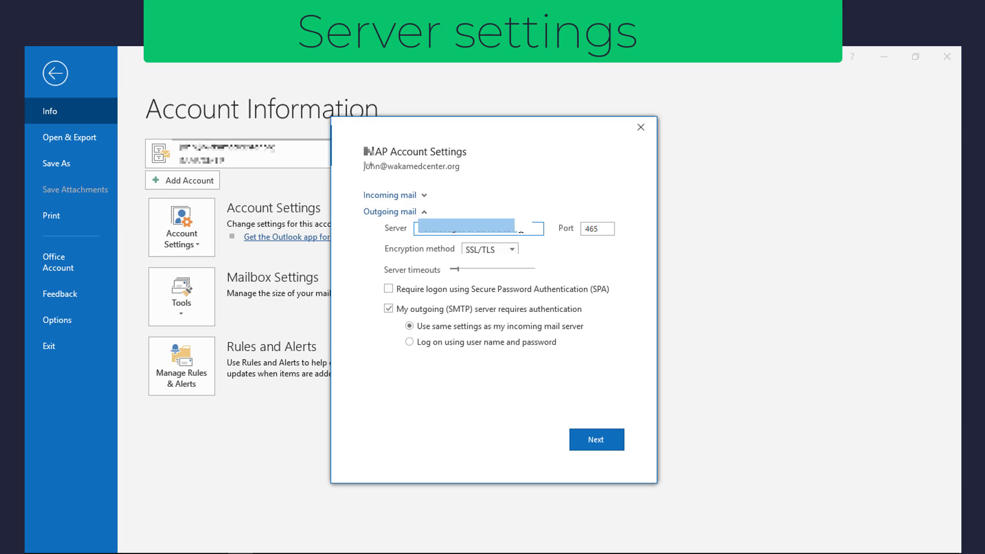
pyautogui.moveTo(524, 229); pyautogui.dragTo(384, 220)
pyautogui.click(424, 195)
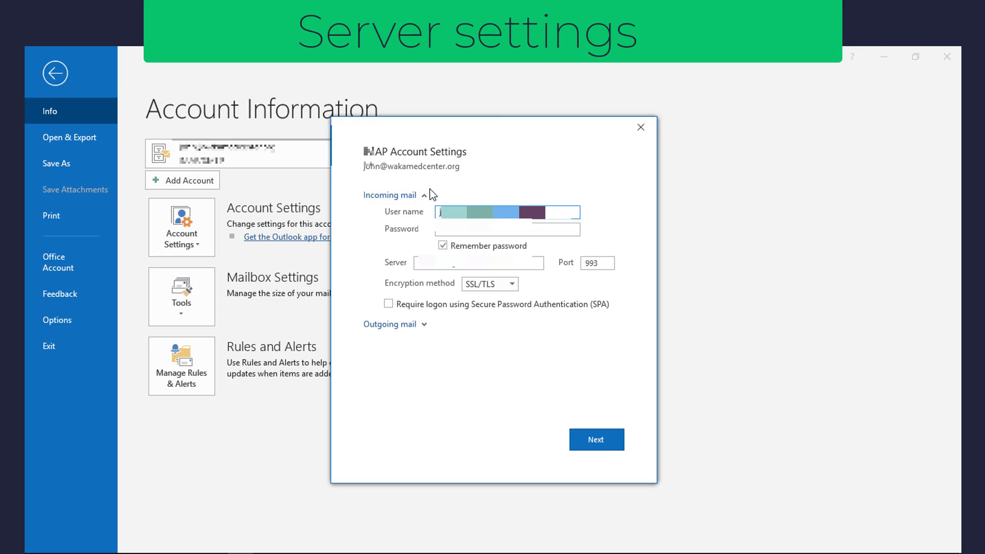
pyautogui.doubleClick(600, 264)
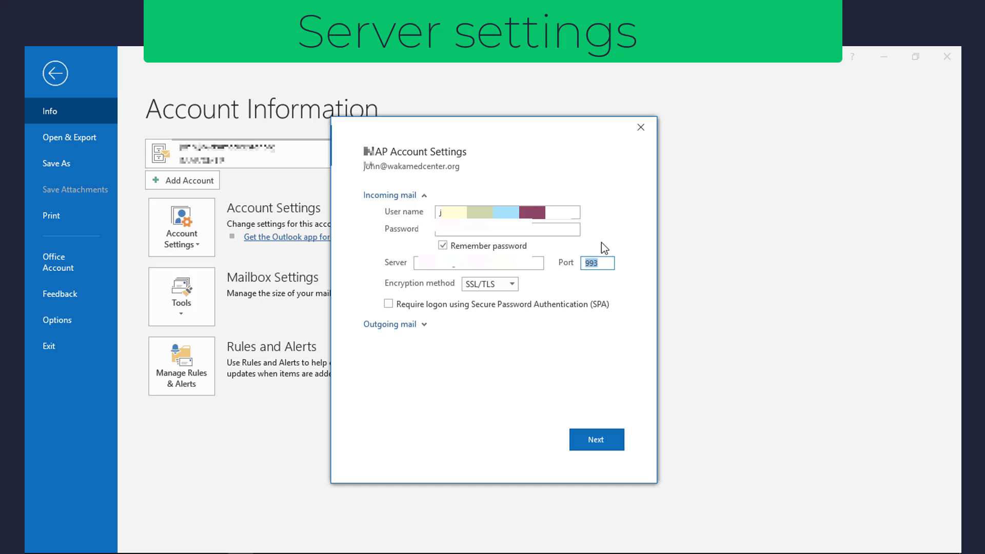